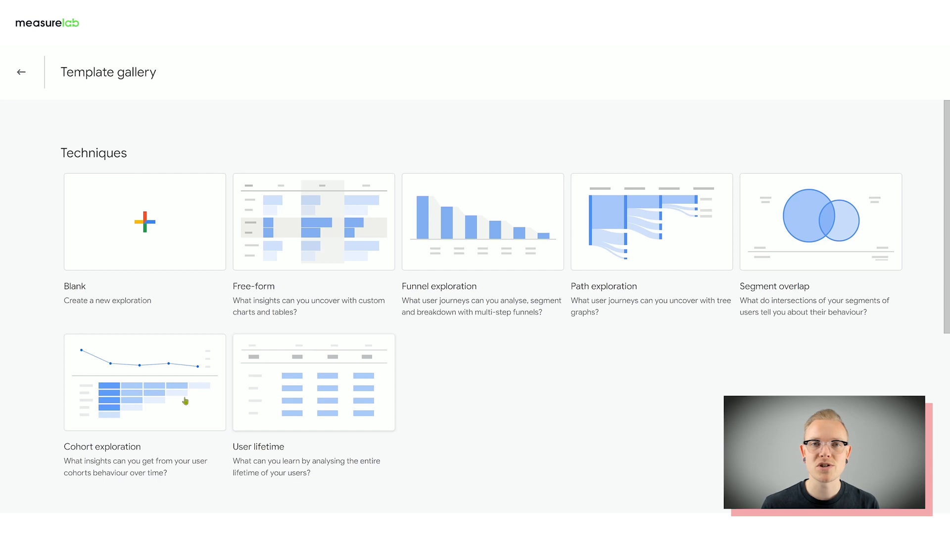
- Look through the exploration templates and create a new blank exploration
{"action": "scroll", "coordinate": [484, 299], "scroll_direction": "down", "scroll_amount": 8}
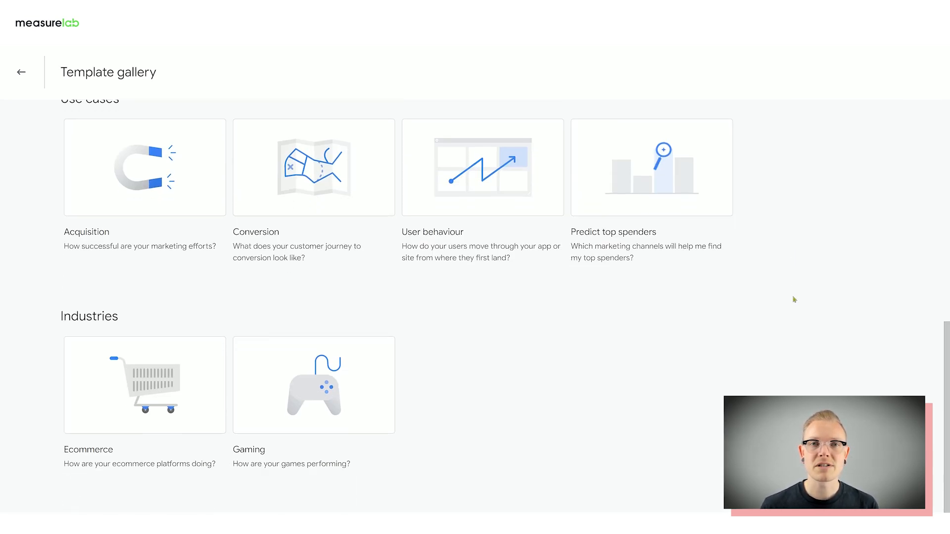
{"action": "scroll", "coordinate": [882, 292], "scroll_direction": "up", "scroll_amount": 1}
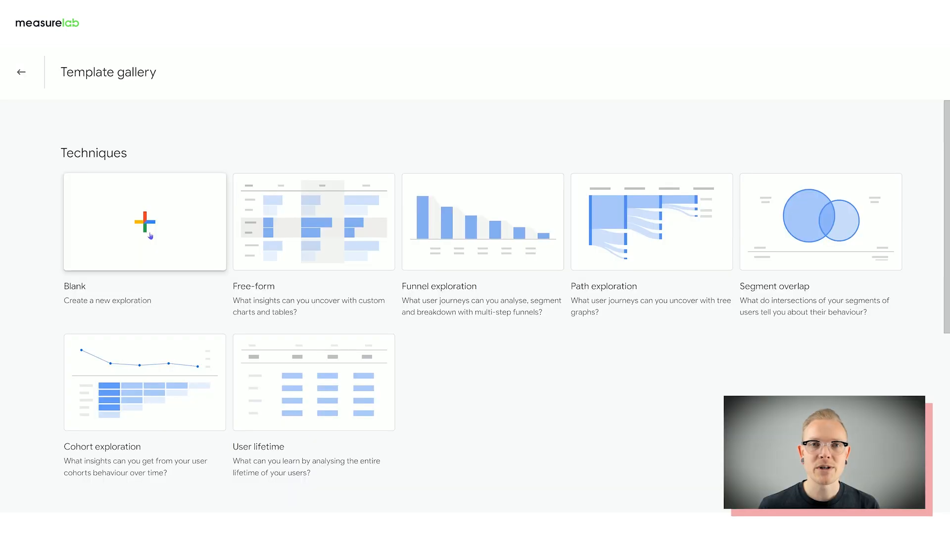
{"action": "left_click", "coordinate": [150, 236]}
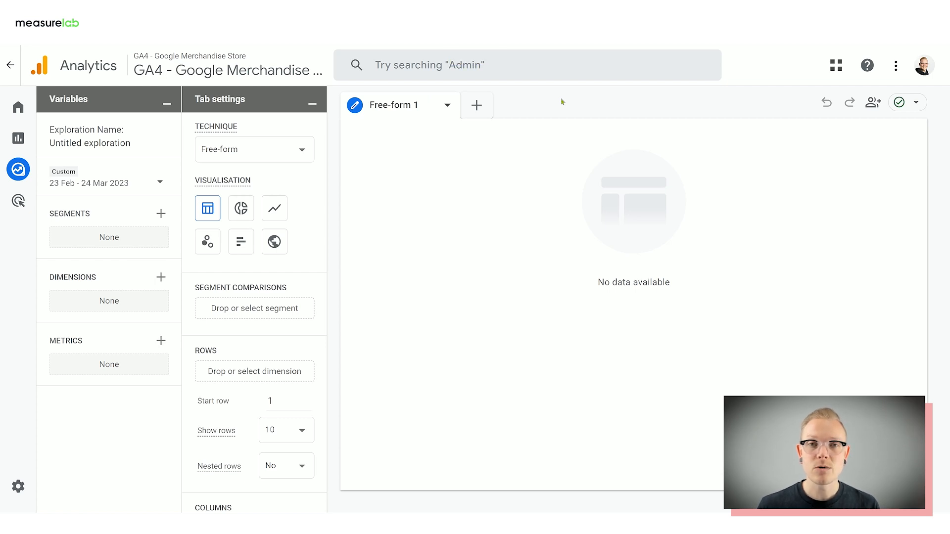
- Minimise the Variables and Tab settings areas and restore Variables
{"action": "left_click", "coordinate": [167, 99]}
{"action": "left_click", "coordinate": [164, 102]}
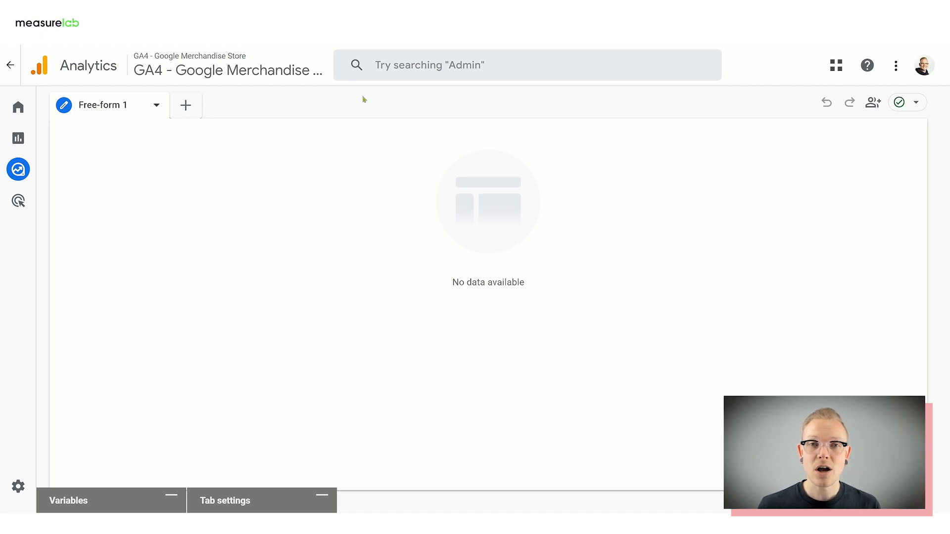
{"action": "left_click", "coordinate": [186, 105]}
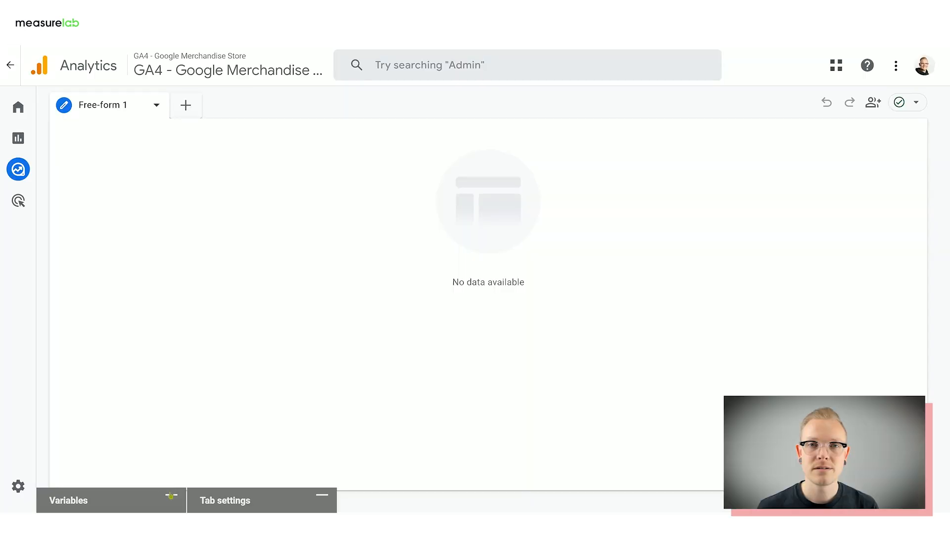
{"action": "left_click", "coordinate": [170, 496]}
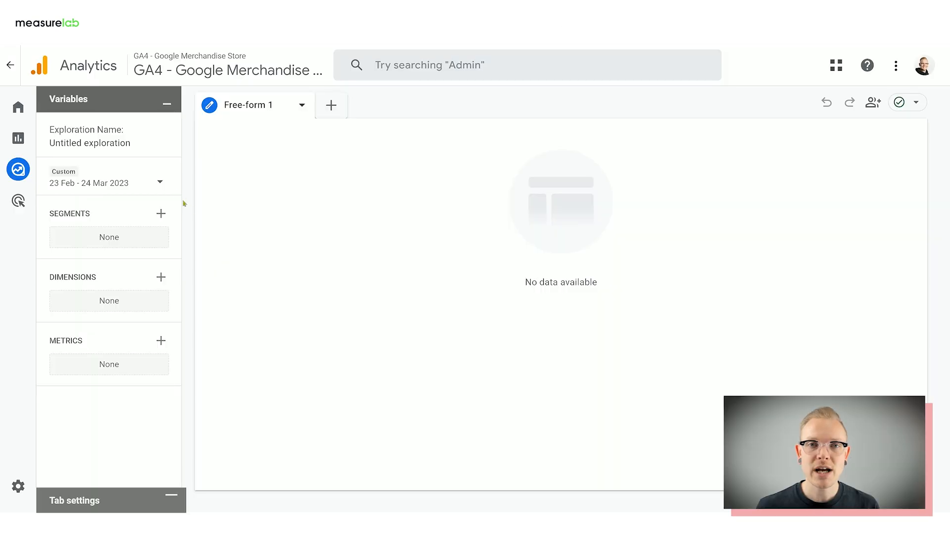
- Set the exploration's date range to Last 28 days and name it with the owner's first name followed by "demo"
{"action": "left_click", "coordinate": [155, 183]}
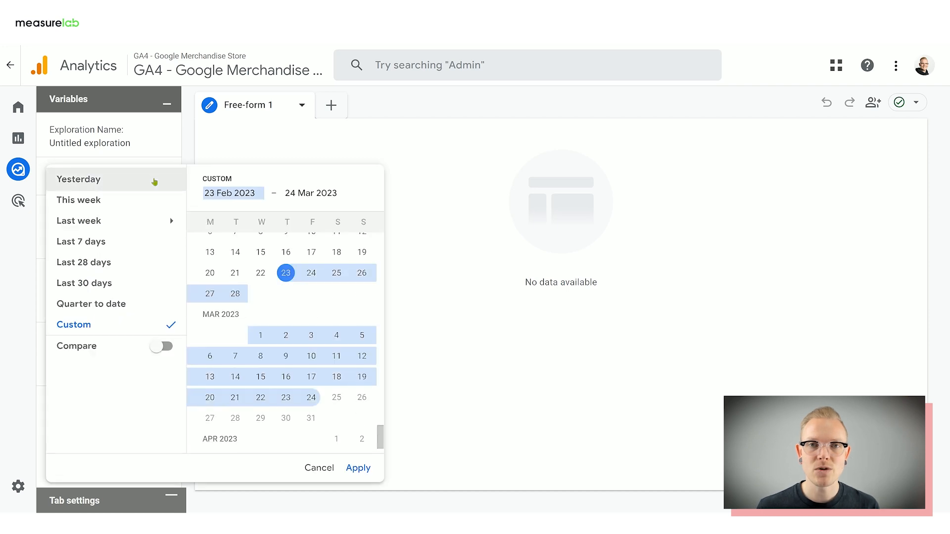
{"action": "left_click", "coordinate": [115, 263]}
{"action": "left_click", "coordinate": [357, 469]}
{"action": "left_click", "coordinate": [118, 143]}
{"action": "type", "text": "Dan's demo"}
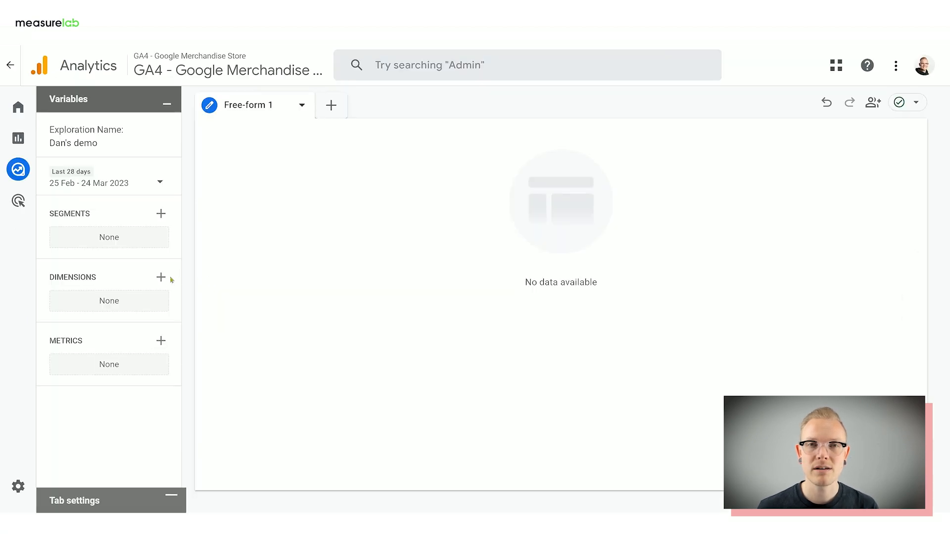
- Browse the available dimensions for the exploration and select Session default channel group
{"action": "left_click", "coordinate": [162, 278]}
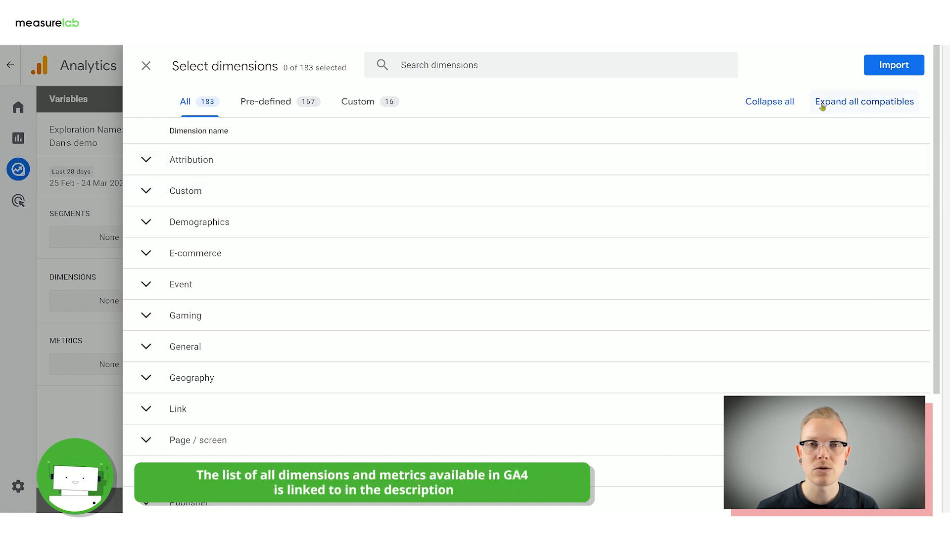
{"action": "left_click", "coordinate": [864, 101]}
{"action": "scroll", "coordinate": [468, 251], "scroll_direction": "down", "scroll_amount": 10}
{"action": "scroll", "coordinate": [470, 250], "scroll_direction": "down", "scroll_amount": 10}
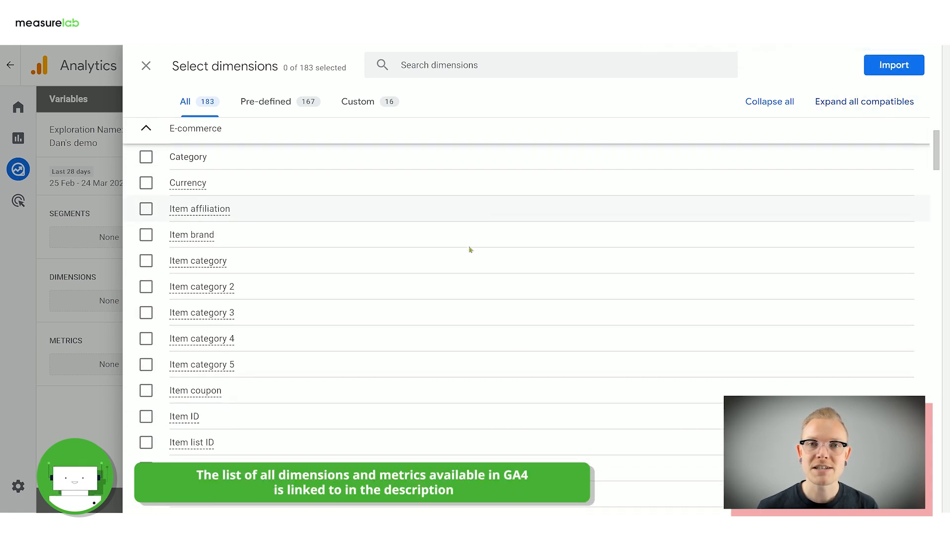
{"action": "left_click", "coordinate": [476, 70]}
{"action": "type", "text": "session d"}
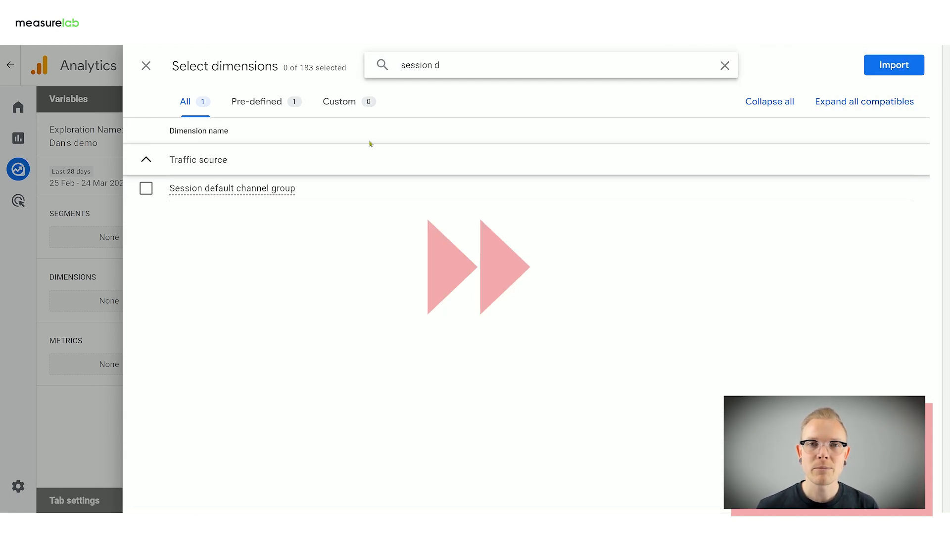
{"action": "left_click", "coordinate": [146, 188]}
- Add Browser and Country to the dimension selection and import the selected dimensions
{"action": "double_click", "coordinate": [423, 66]}
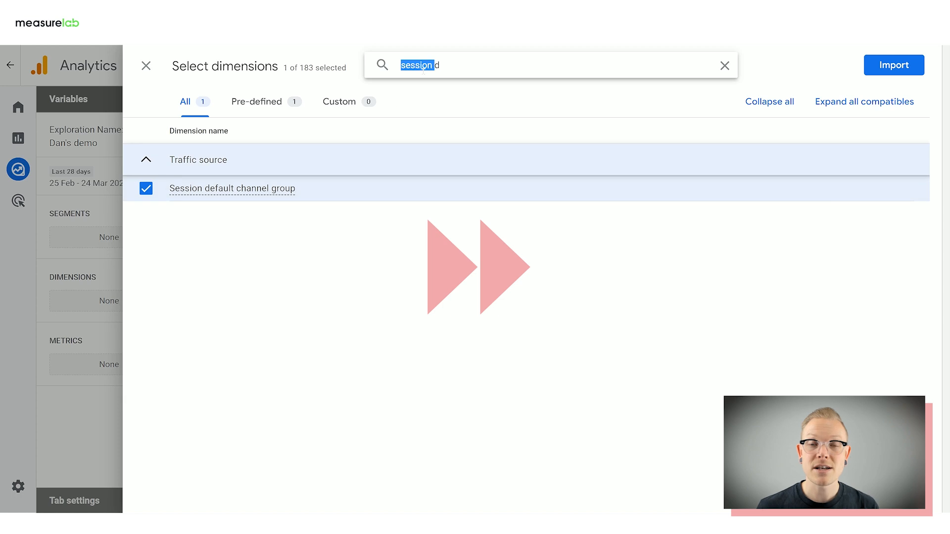
{"action": "type", "text": "browser"}
{"action": "left_click", "coordinate": [146, 189]}
{"action": "double_click", "coordinate": [445, 65]}
{"action": "type", "text": "d"}
{"action": "type", "text": "ountry"}
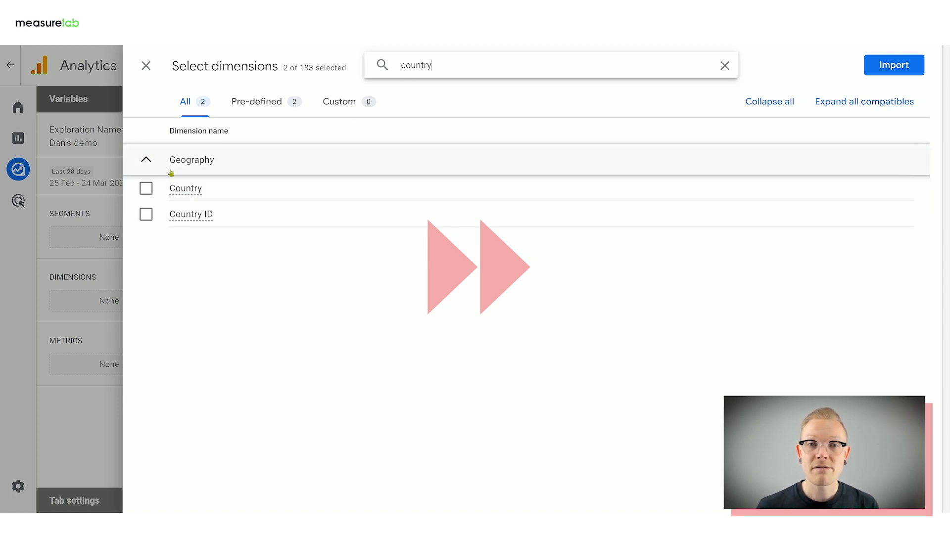
{"action": "left_click", "coordinate": [159, 188]}
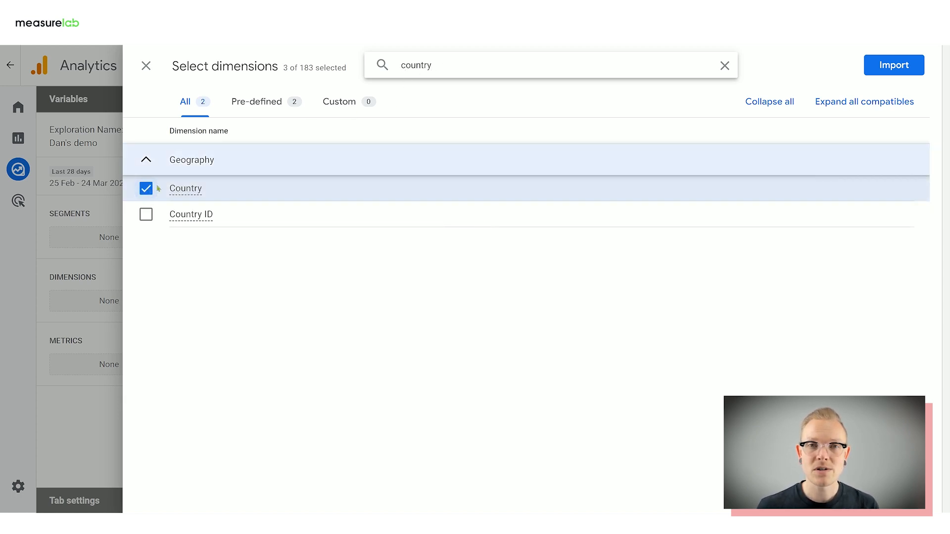
{"action": "left_click", "coordinate": [905, 69]}
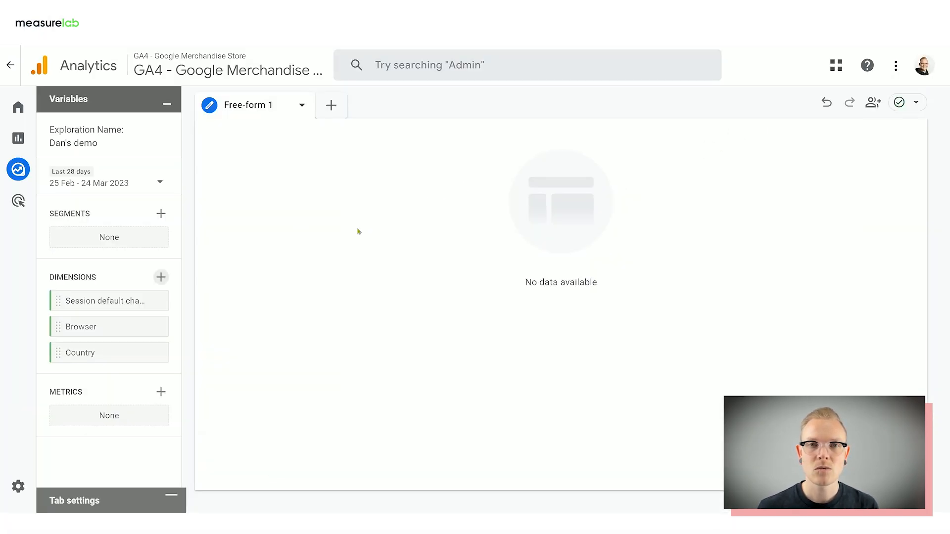
- Import the Sessions and Engaged sessions metrics into the exploration
{"action": "left_click", "coordinate": [161, 392]}
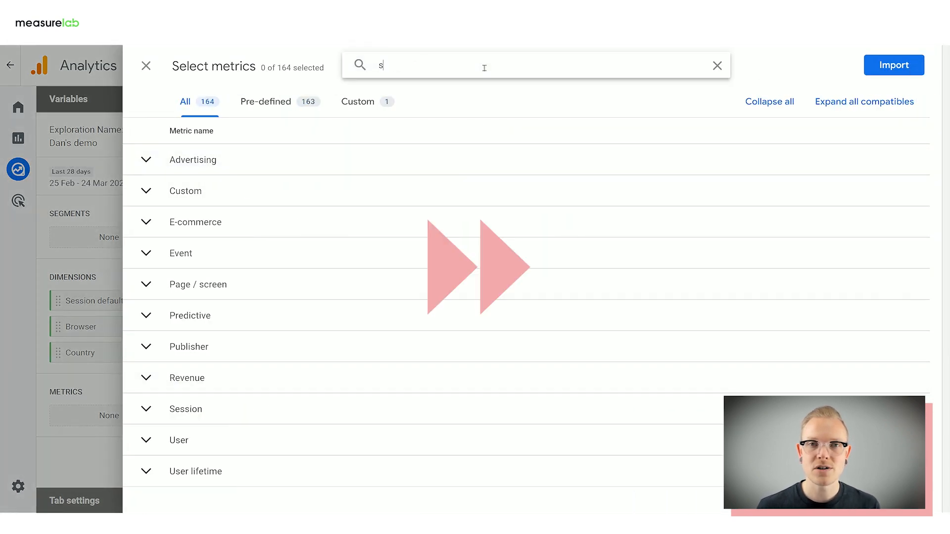
{"action": "left_click", "coordinate": [146, 241]}
{"action": "double_click", "coordinate": [389, 66]}
{"action": "type", "text": "enga"}
{"action": "left_click", "coordinate": [146, 189]}
{"action": "left_click", "coordinate": [893, 65]}
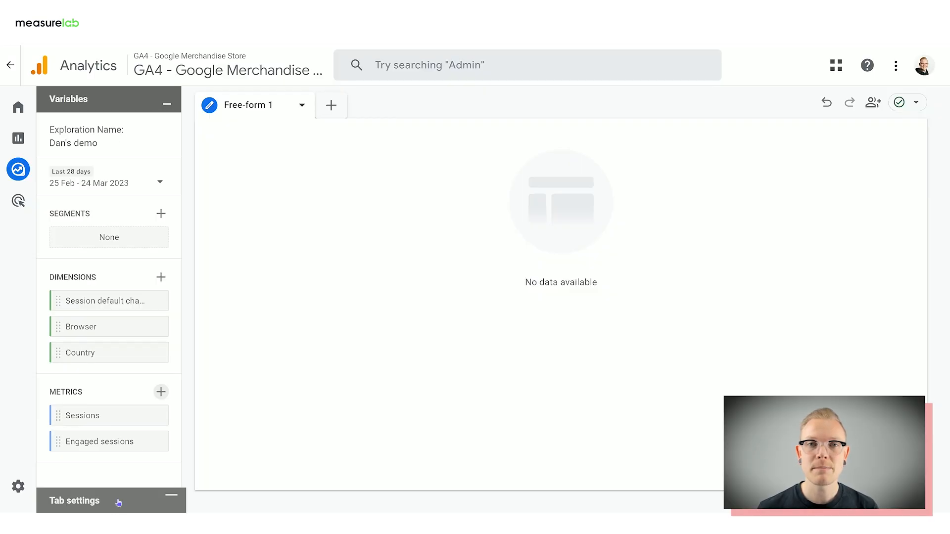
- Restore Tab settings and build the table with Session default channel group as rows and Sessions as values
{"action": "left_click", "coordinate": [118, 502]}
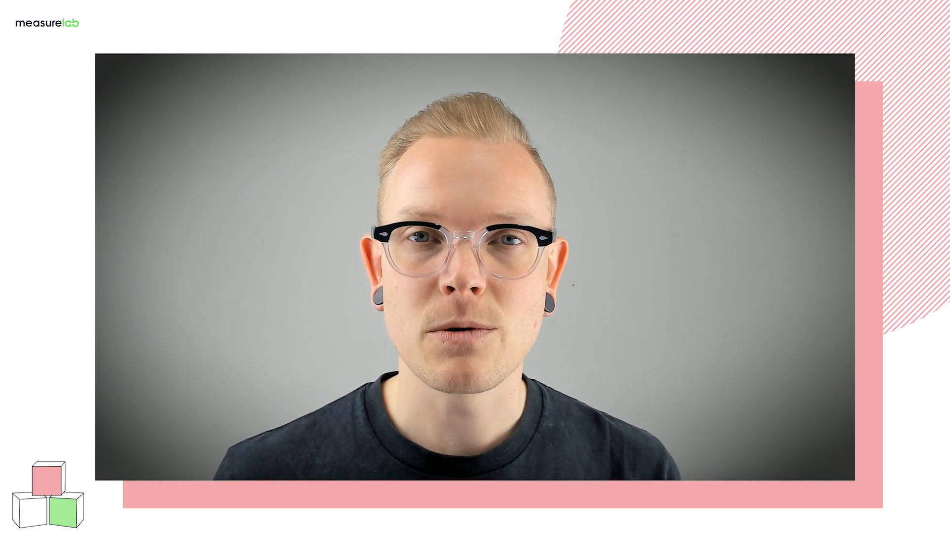
{"action": "scroll", "coordinate": [255, 311], "scroll_direction": "down", "scroll_amount": 4}
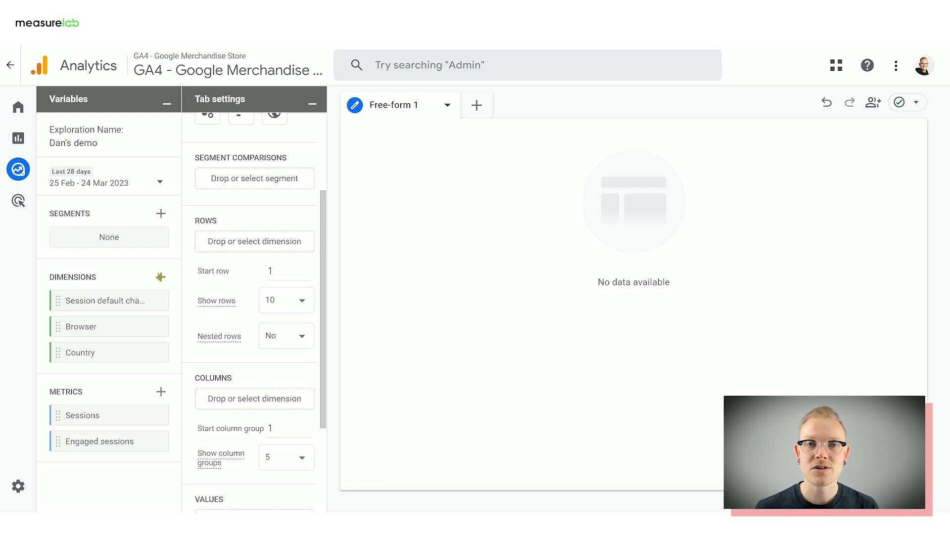
{"action": "left_click_drag", "start_coordinate": [99, 301], "coordinate": [232, 239]}
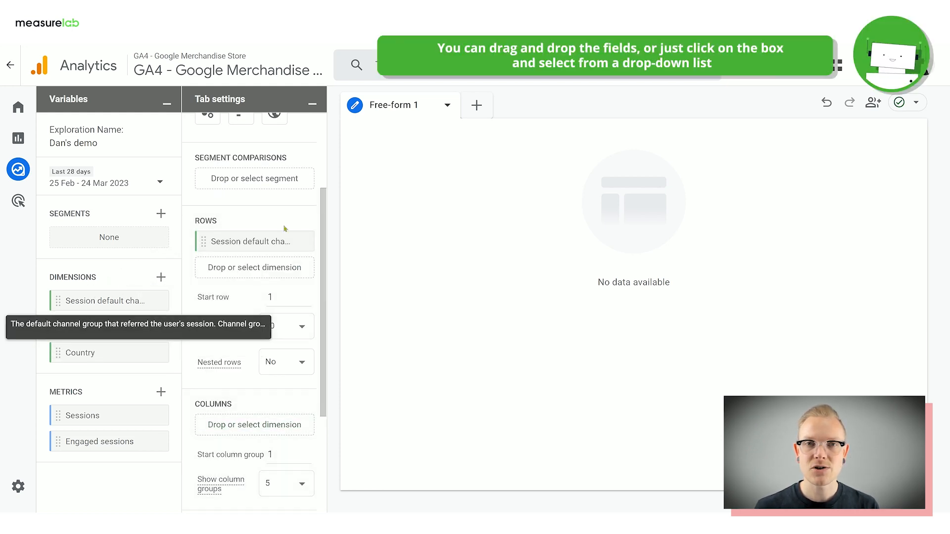
{"action": "scroll", "coordinate": [309, 237], "scroll_direction": "down", "scroll_amount": 3}
{"action": "left_click_drag", "start_coordinate": [122, 407], "coordinate": [256, 378]}
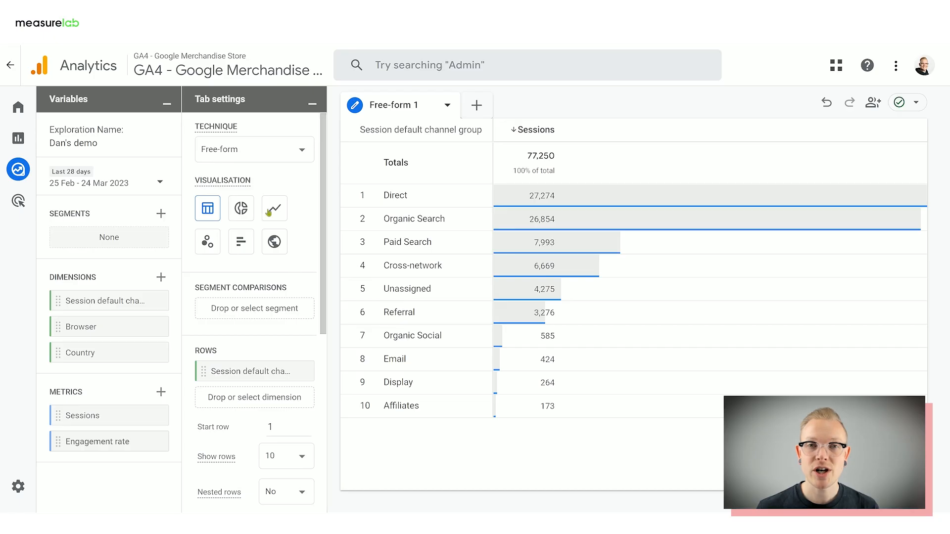
- Preview the data as a donut chart and a bar chart, and return to the table visualisation
{"action": "left_click", "coordinate": [245, 210]}
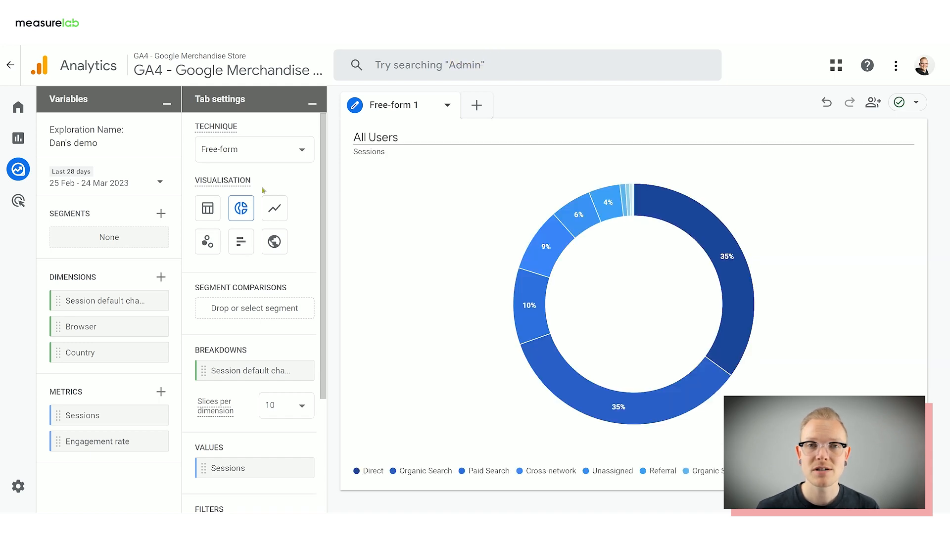
{"action": "left_click", "coordinate": [241, 242]}
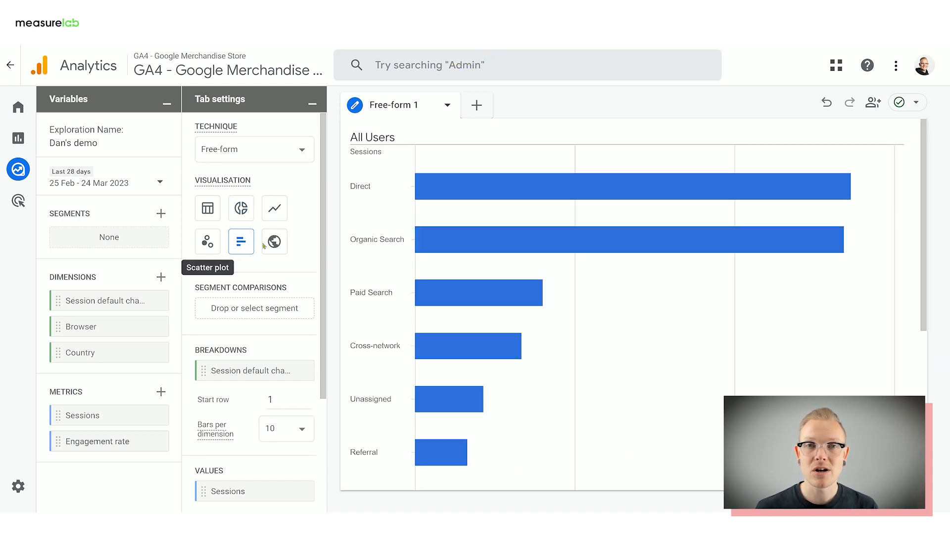
{"action": "left_click", "coordinate": [208, 214]}
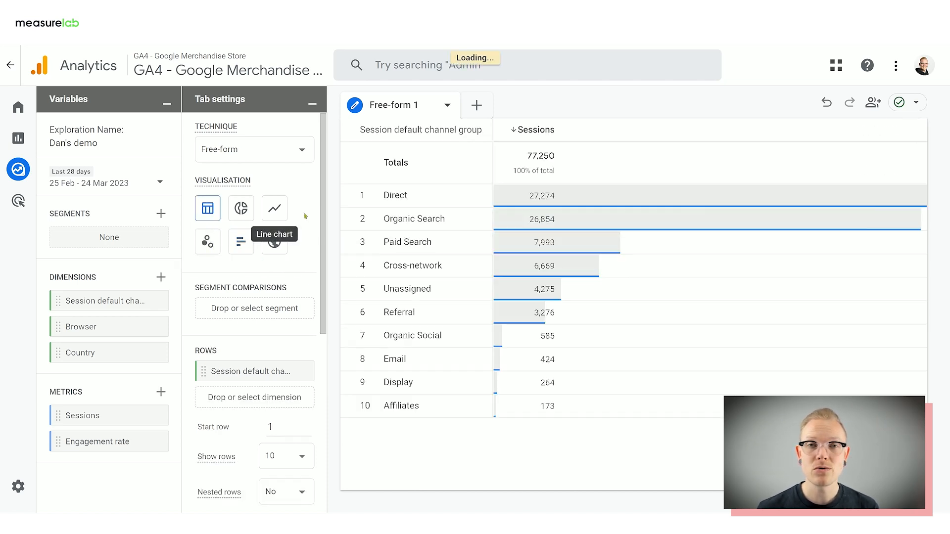
- Add Engagement rate as a second value in the free-form table
{"action": "scroll", "coordinate": [305, 218], "scroll_direction": "down", "scroll_amount": 3}
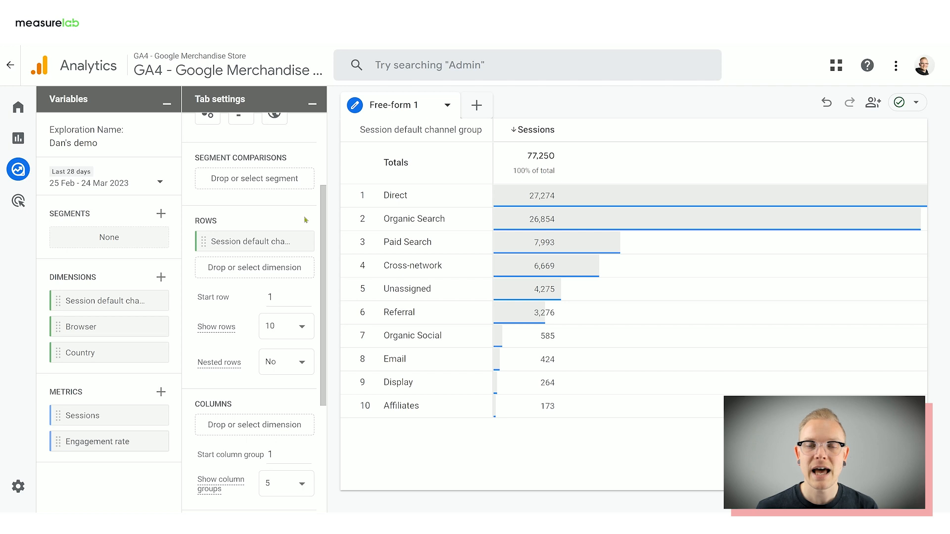
{"action": "scroll", "coordinate": [305, 219], "scroll_direction": "down", "scroll_amount": 1}
{"action": "scroll", "coordinate": [305, 221], "scroll_direction": "down", "scroll_amount": 3}
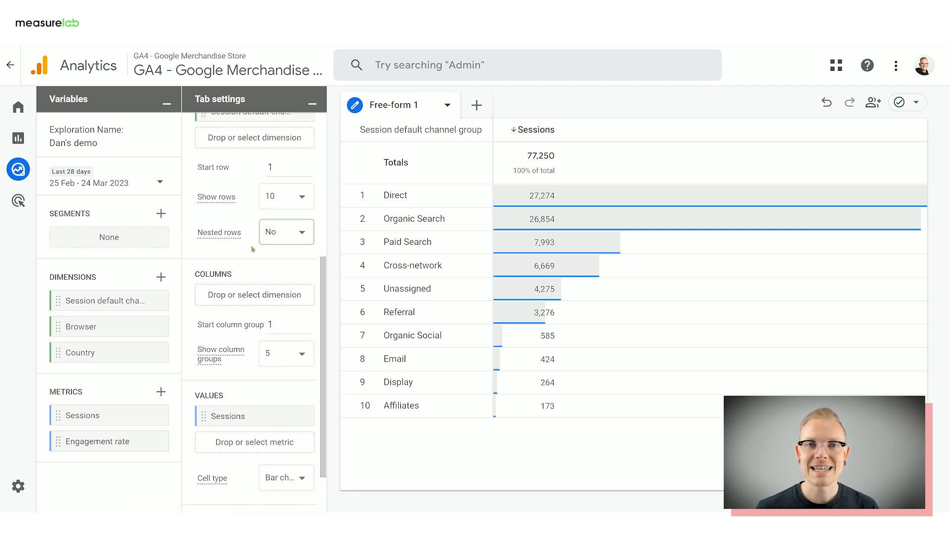
{"action": "left_click_drag", "start_coordinate": [148, 441], "coordinate": [263, 411]}
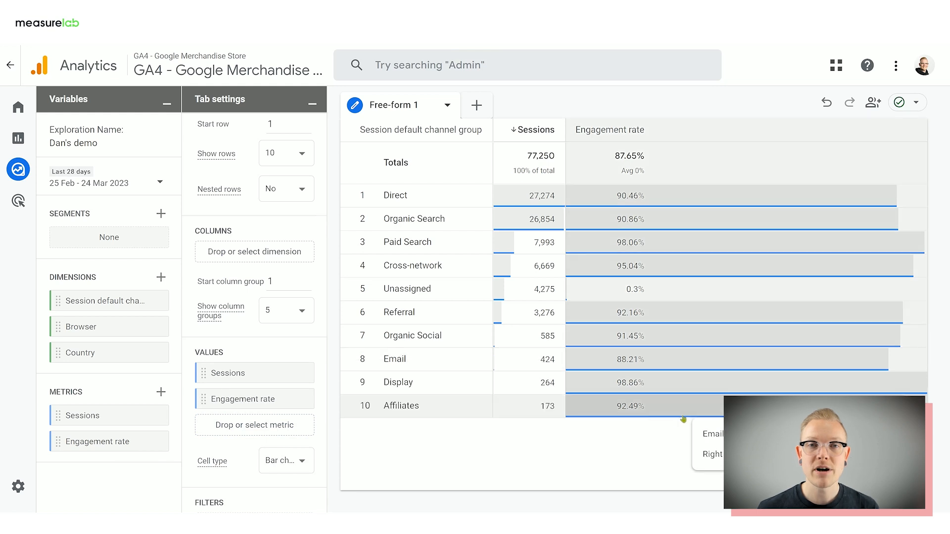
- Add Country as a second row dimension and move it to the table's columns
{"action": "scroll", "coordinate": [255, 296], "scroll_direction": "up", "scroll_amount": 5}
{"action": "left_click_drag", "start_coordinate": [80, 353], "coordinate": [254, 311]}
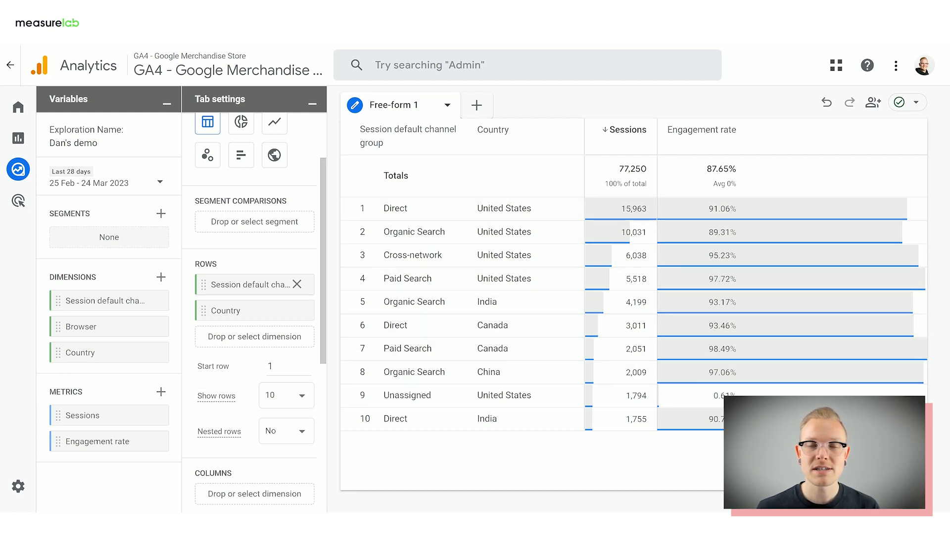
{"action": "scroll", "coordinate": [253, 244], "scroll_direction": "down", "scroll_amount": 2}
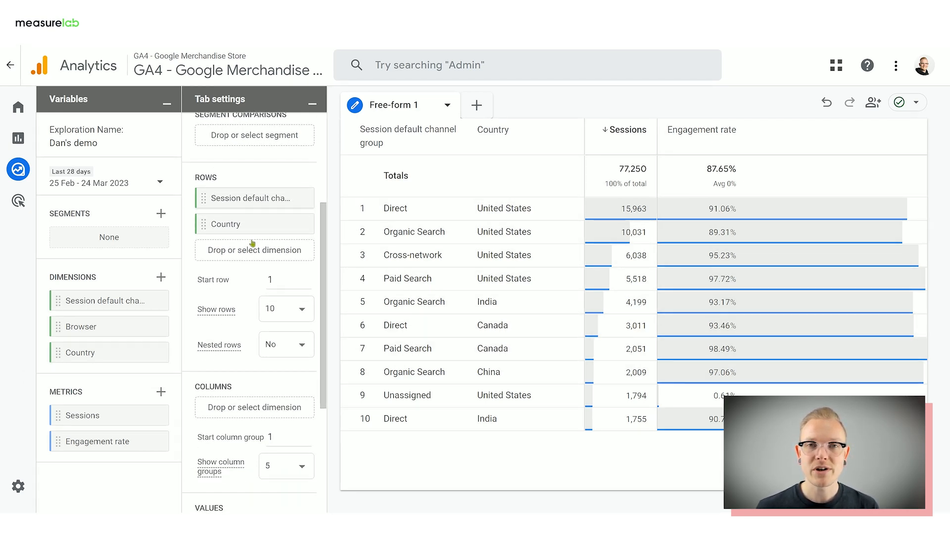
{"action": "left_click_drag", "start_coordinate": [238, 224], "coordinate": [248, 383]}
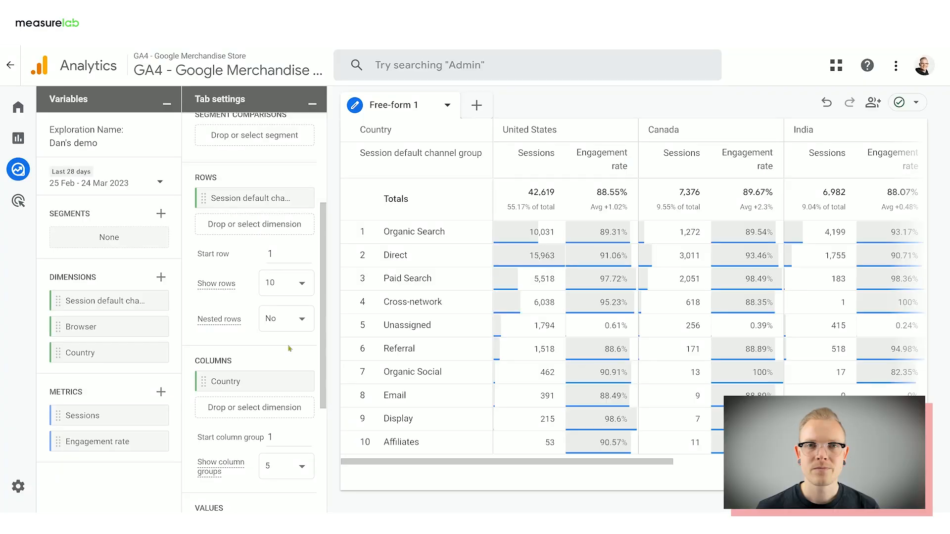
- Try the Plain text cell type for the table values and set it to Heat map
{"action": "scroll", "coordinate": [289, 348], "scroll_direction": "down", "scroll_amount": 4}
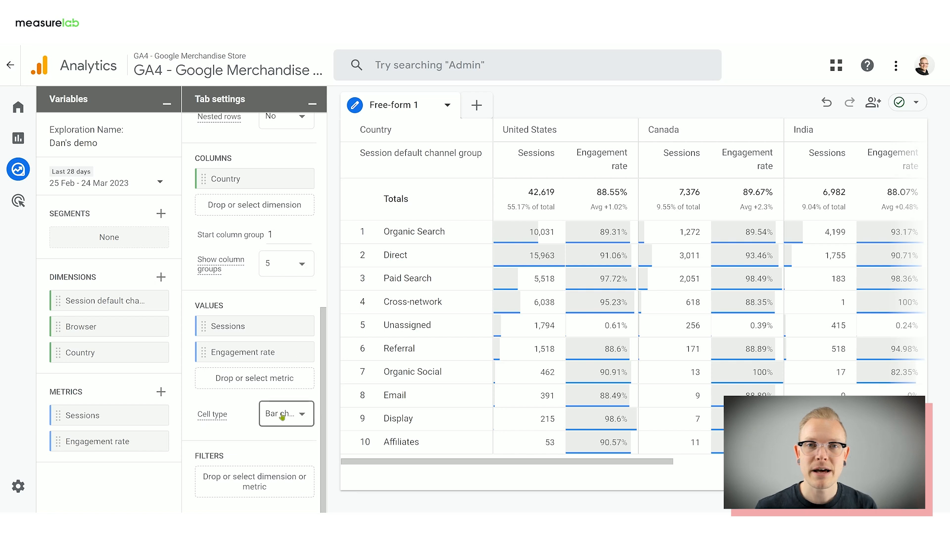
{"action": "left_click", "coordinate": [282, 417]}
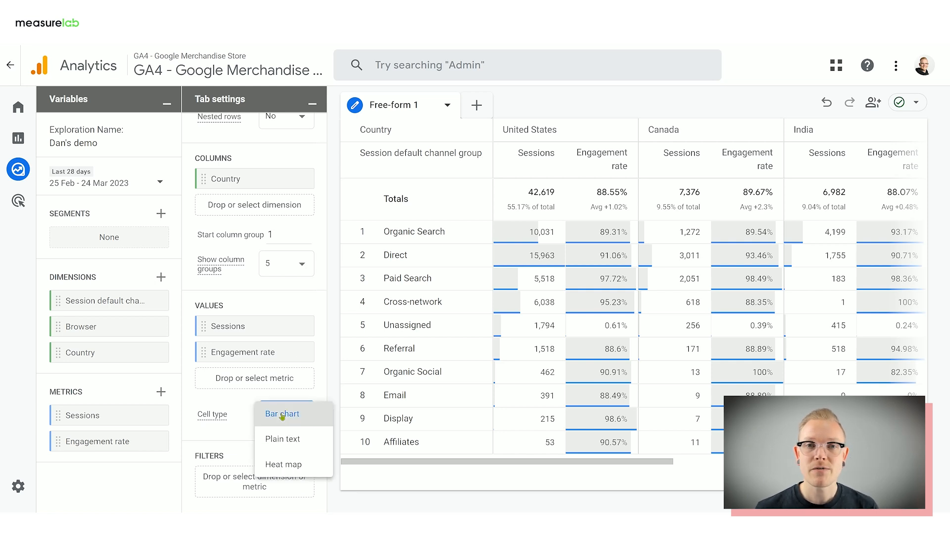
{"action": "left_click", "coordinate": [289, 438]}
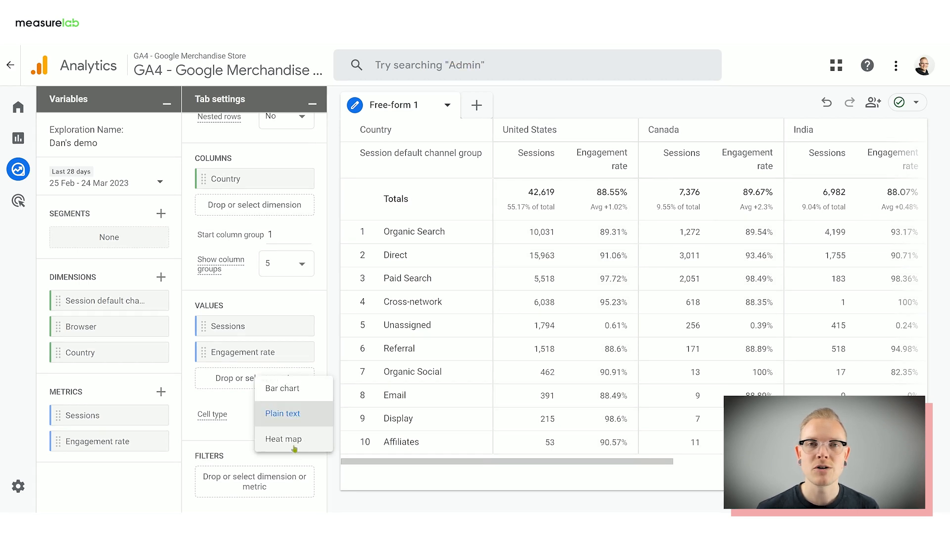
{"action": "left_click", "coordinate": [295, 447]}
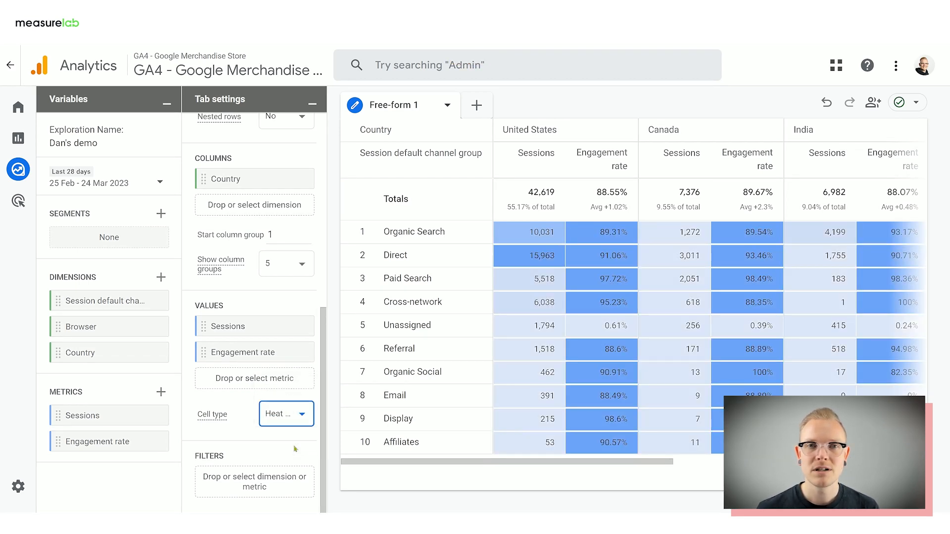
- Apply a filter to the table so that Browser exactly matches Chrome
{"action": "left_click", "coordinate": [269, 477]}
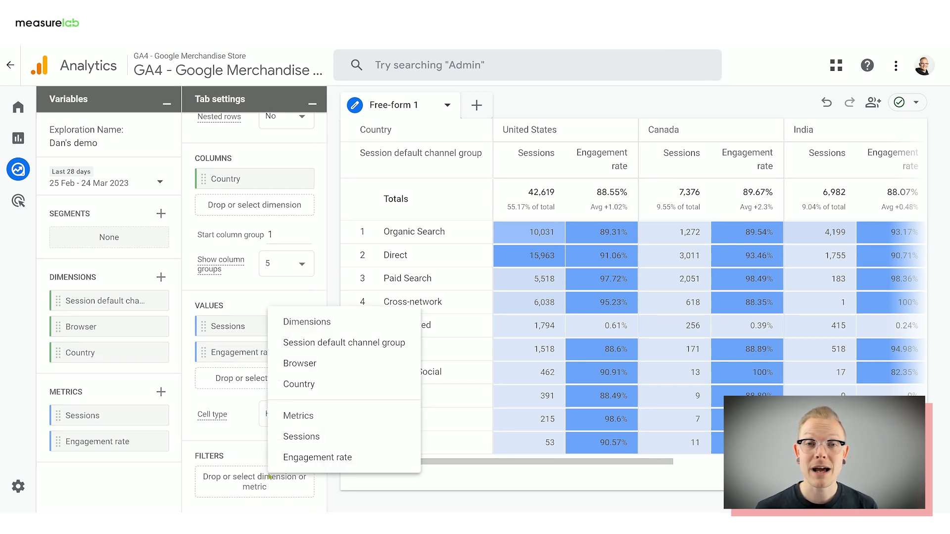
{"action": "left_click", "coordinate": [307, 364]}
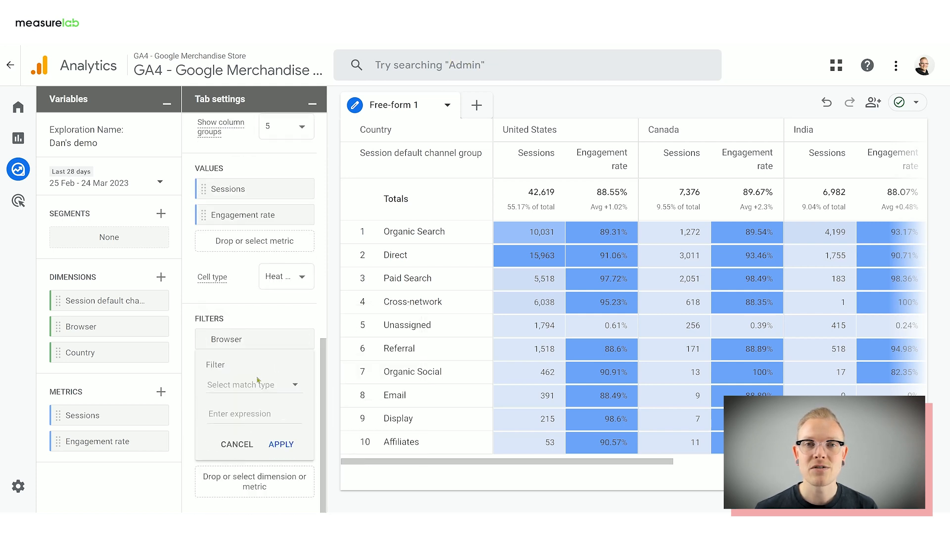
{"action": "left_click", "coordinate": [260, 385]}
{"action": "left_click", "coordinate": [238, 357]}
{"action": "left_click", "coordinate": [238, 416]}
{"action": "type", "text": "Chrome"}
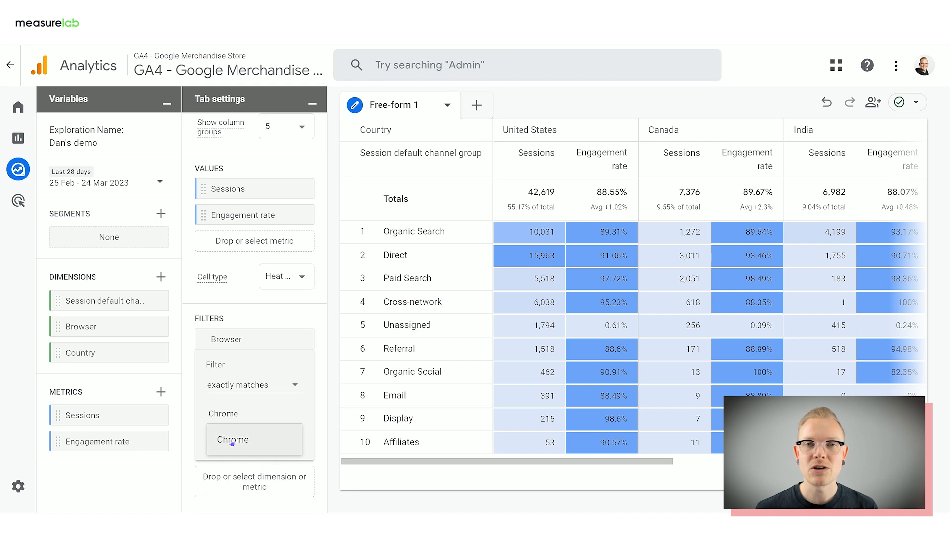
{"action": "left_click", "coordinate": [233, 494]}
{"action": "left_click", "coordinate": [273, 445]}
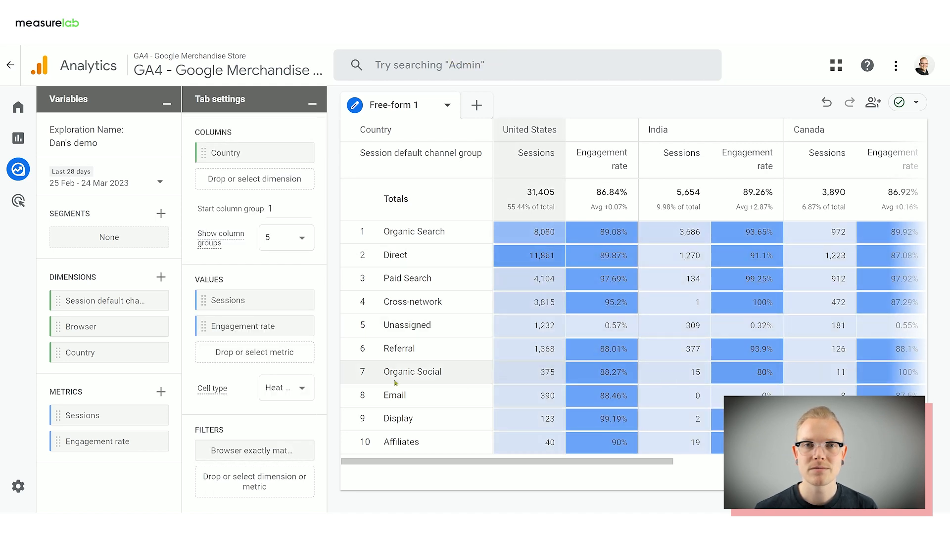